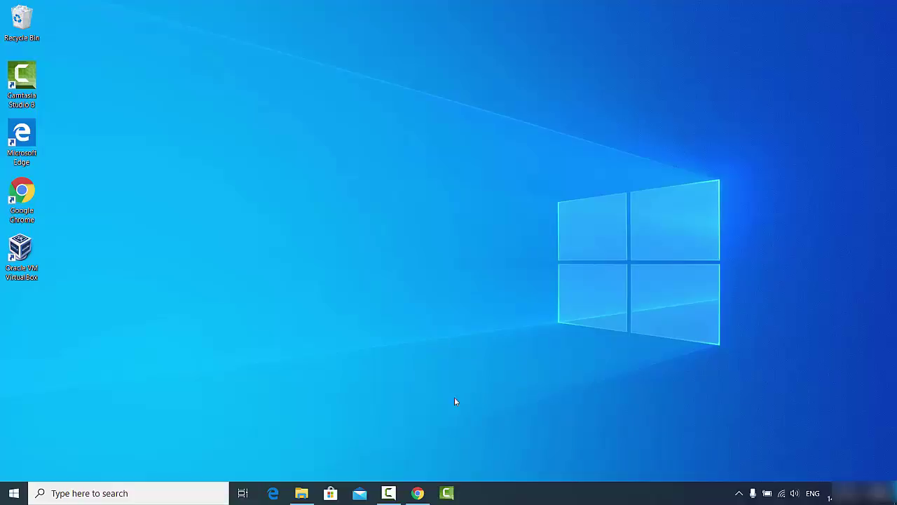
Download the Windows Vysor installer (Vysor-win32-ia32.exe) from vysor.io in Chrome
left_click(417, 492)
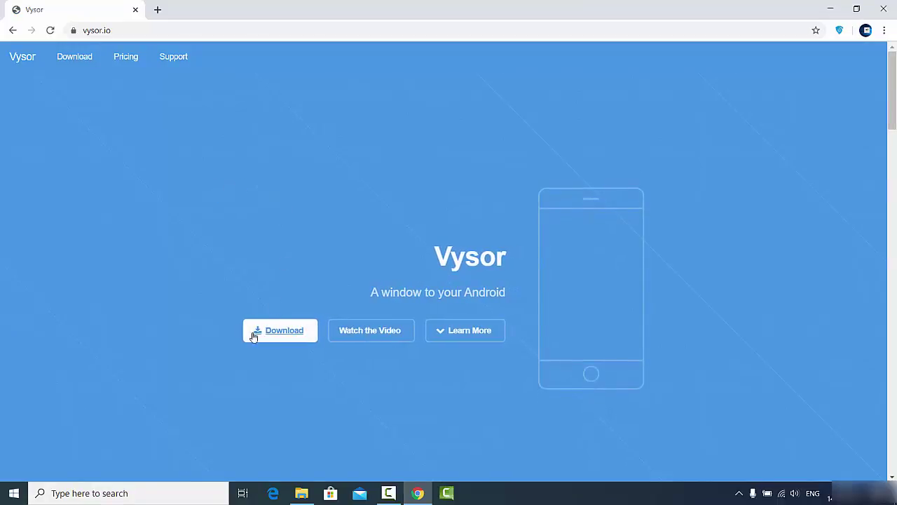
left_click(289, 332)
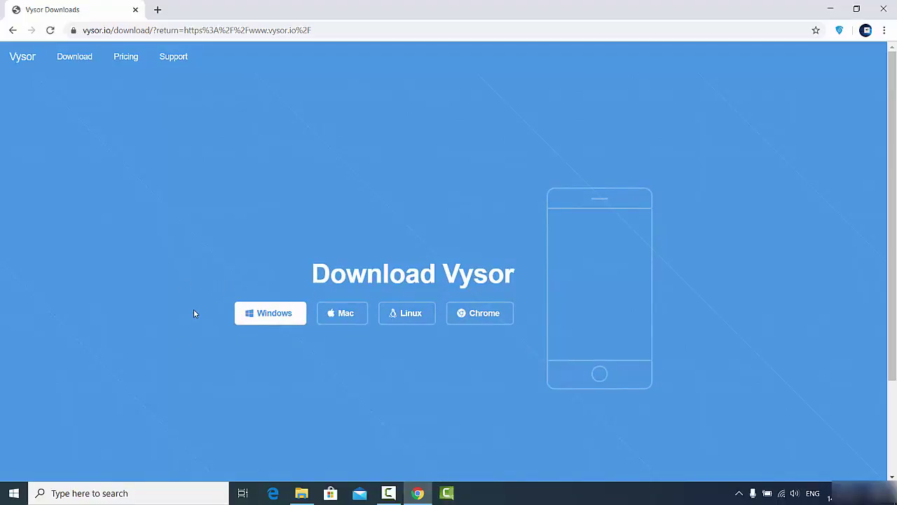
left_click(268, 316)
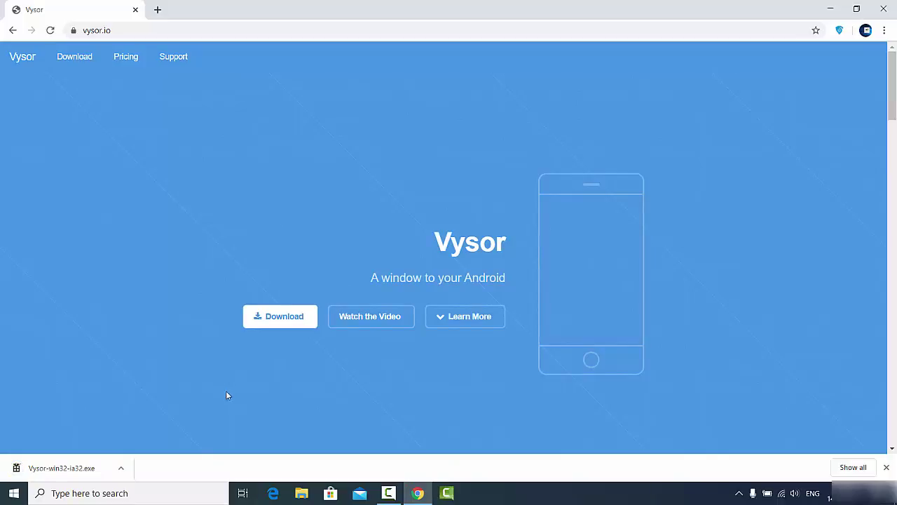
Run the Vysor installer, removing HP Sure Click protection, so Vysor installs and opens
left_click(74, 468)
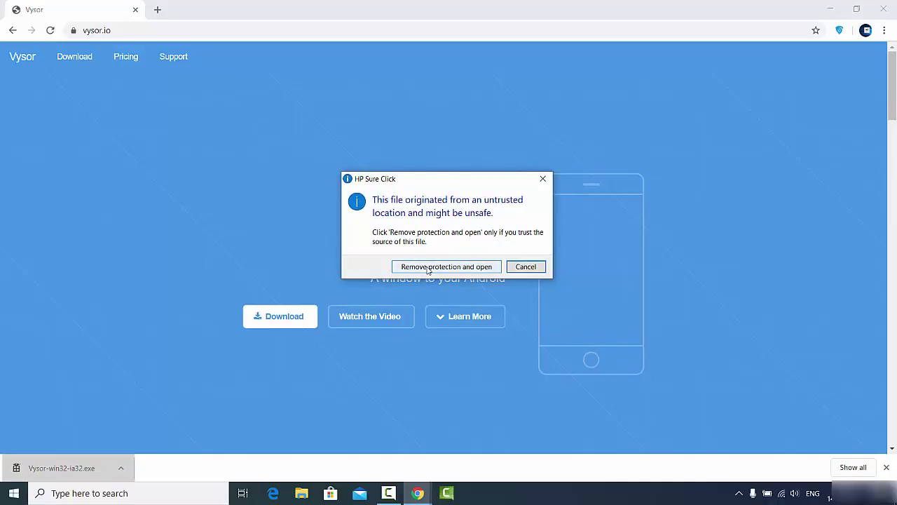
left_click(428, 269)
left_click(831, 11)
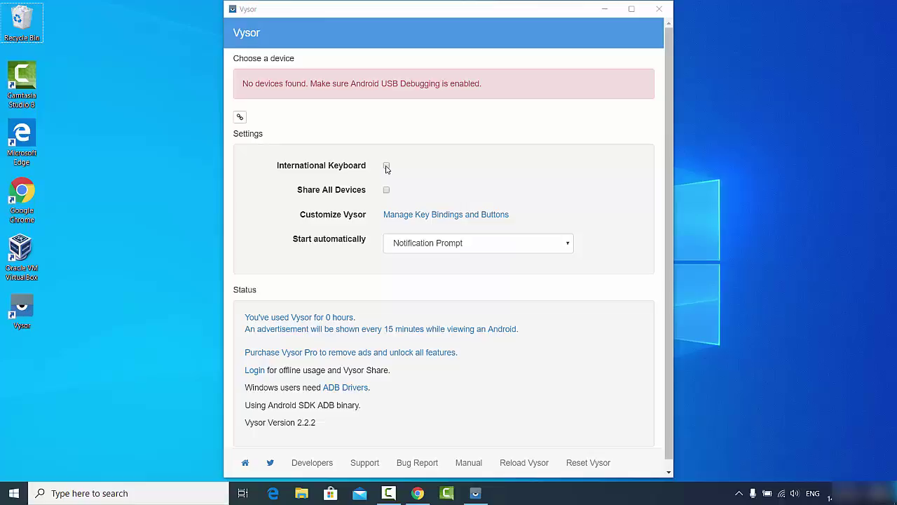
Enable International Keyboard and Share All Devices, then move the Google Login prompt aside
left_click(386, 166)
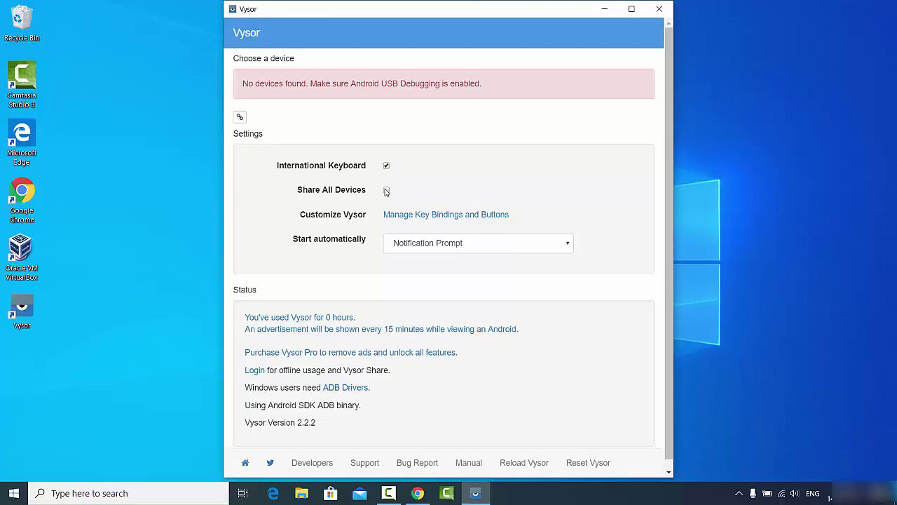
left_click(386, 192)
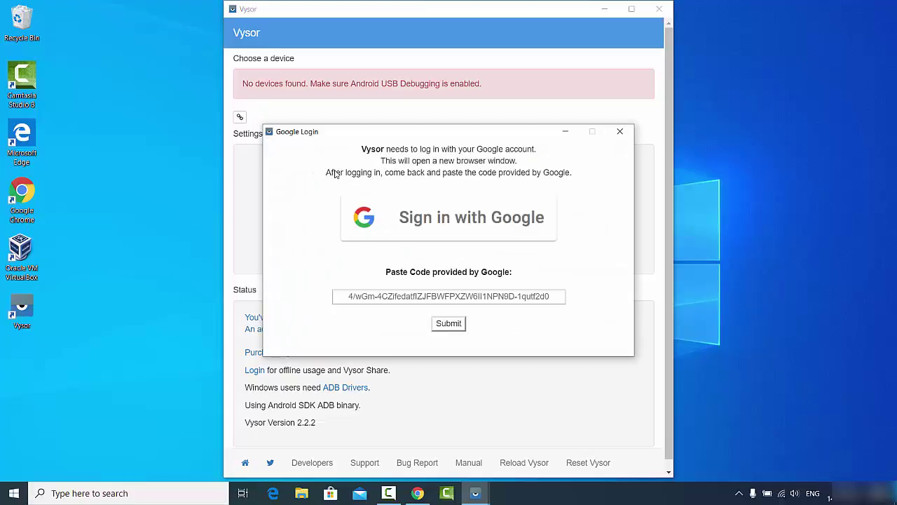
mouse_move(356, 135)
left_mouse_down()
mouse_move(403, 217)
mouse_move(318, 86)
left_mouse_up()
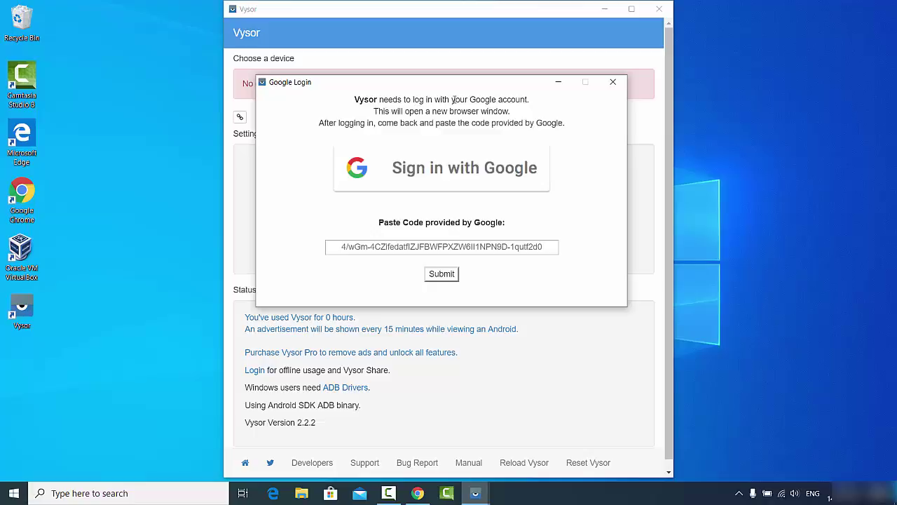
Sign in with Google in Chrome and copy the authorization code
left_click(422, 173)
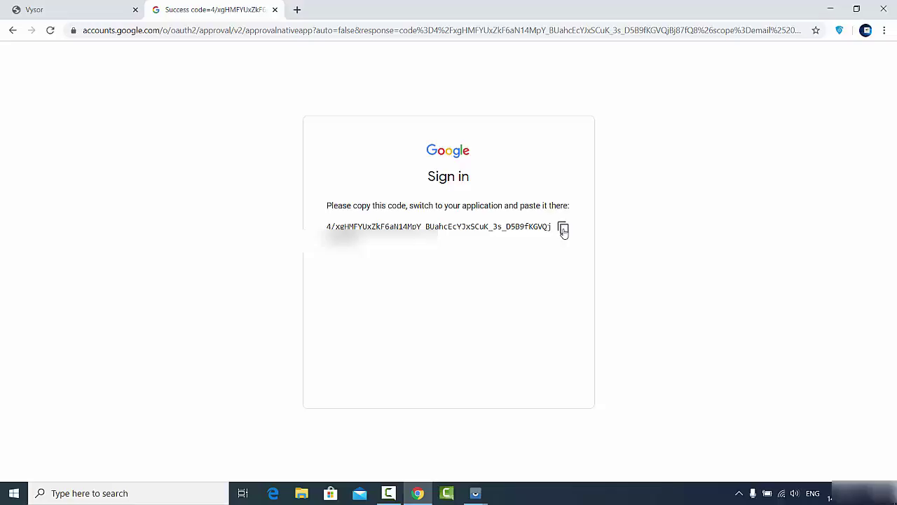
left_click(563, 229)
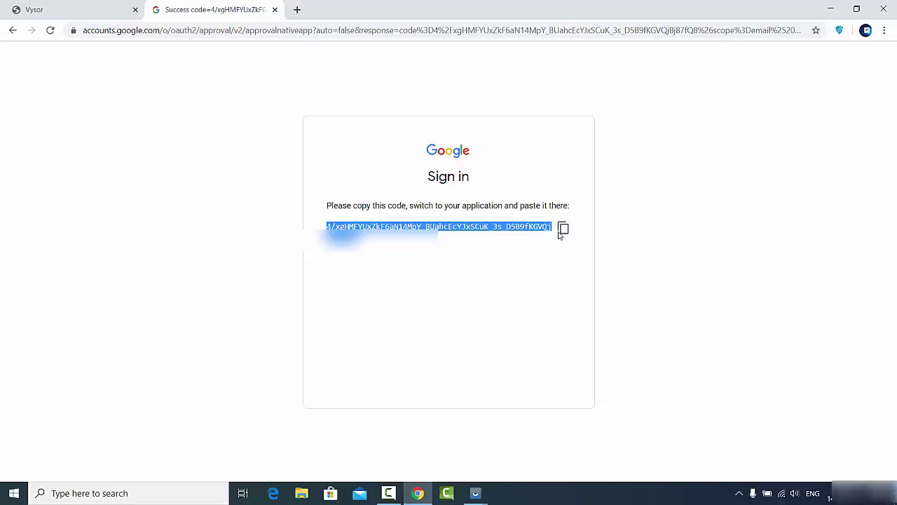
Paste the Google code into Vysor's login prompt, submit it, and dismiss the share-URL notice
left_click(830, 9)
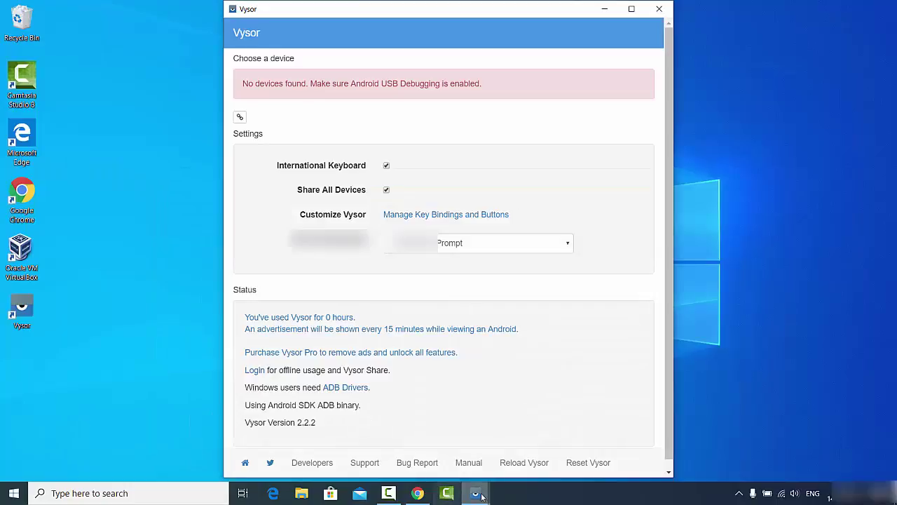
left_click(533, 456)
left_click(438, 246)
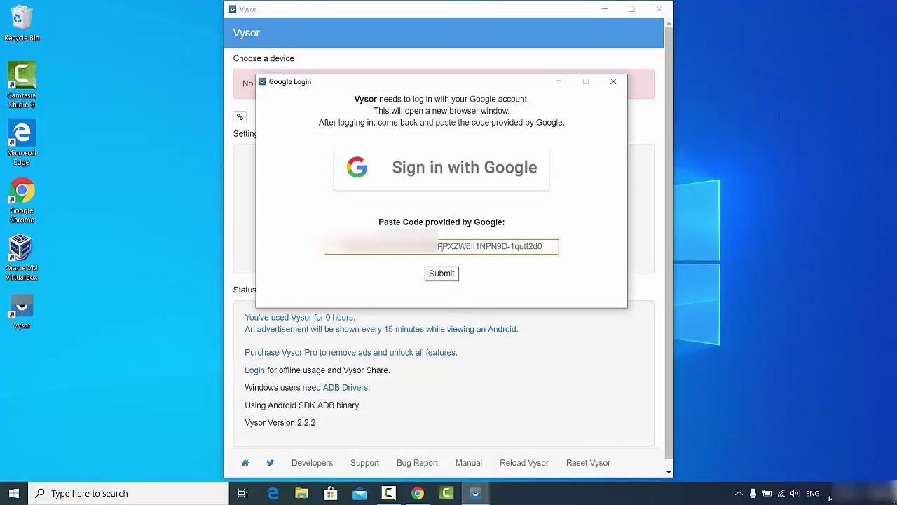
key("ctrl+v")
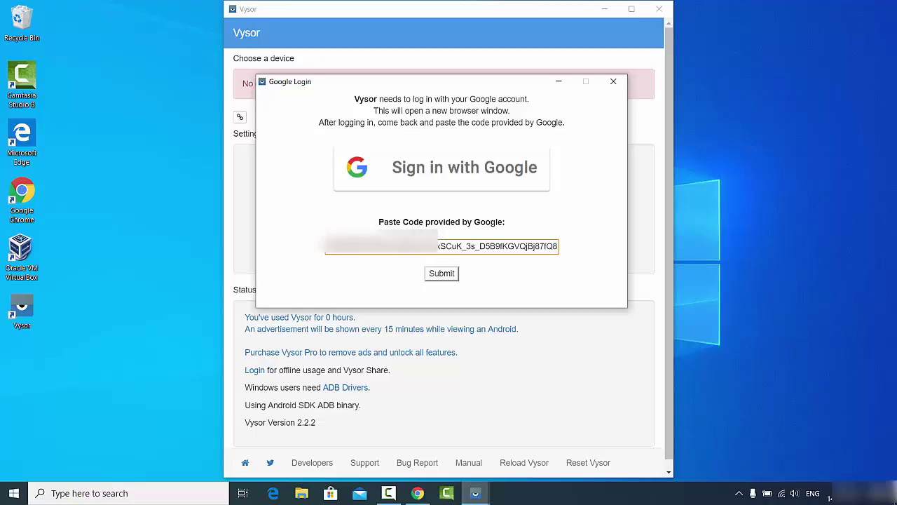
left_click(442, 273)
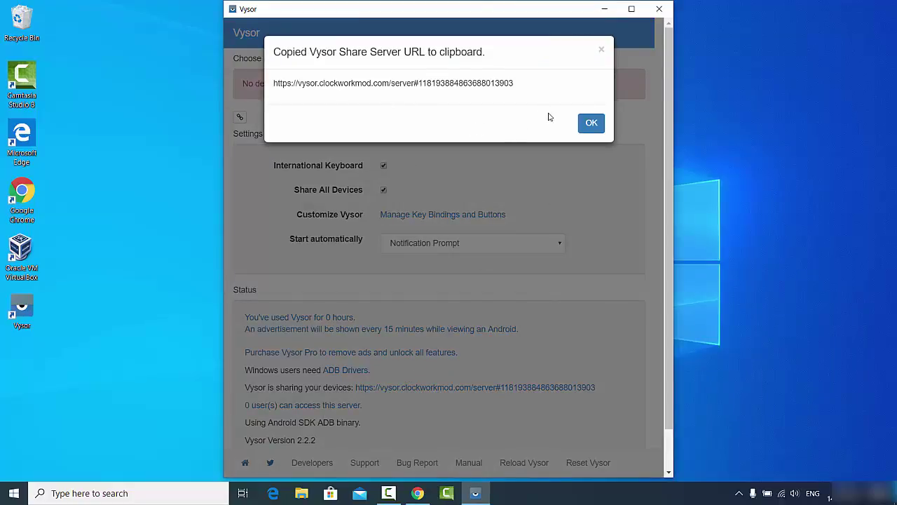
left_click(591, 124)
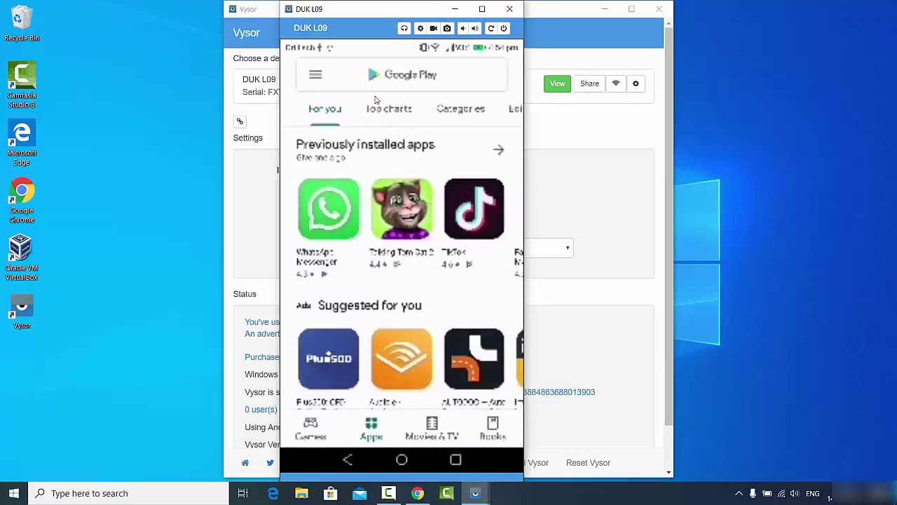
Scroll through the Play Store on the mirrored DUK L09 to find Talking Tom Cat 2
scroll(375, 100, "down", 2)
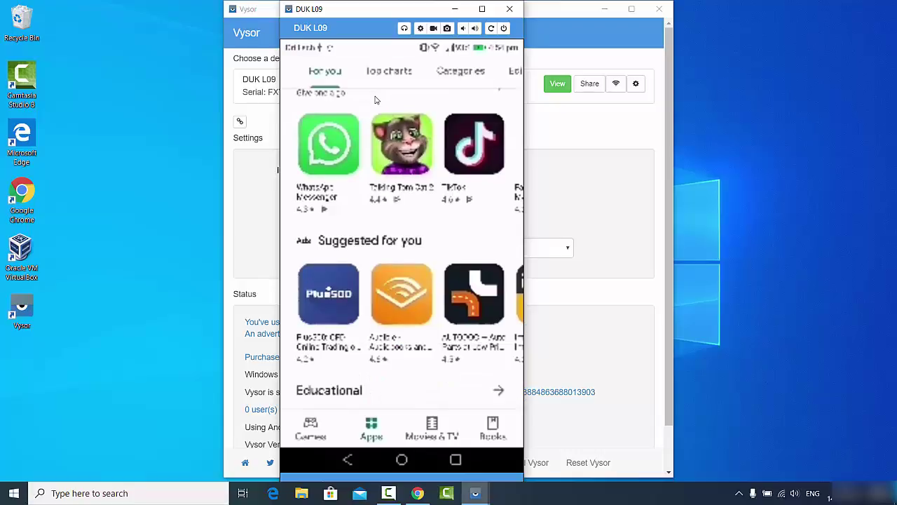
scroll(375, 100, "up", 2)
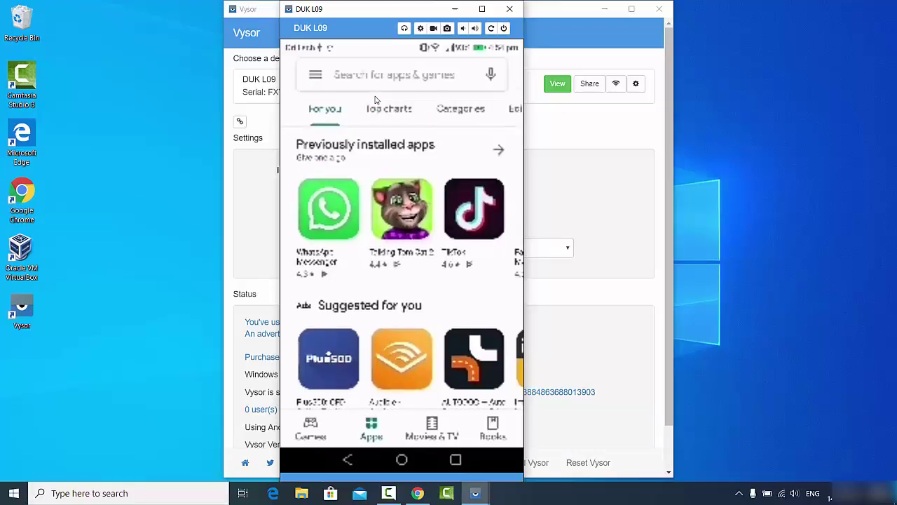
scroll(375, 100, "down", 2)
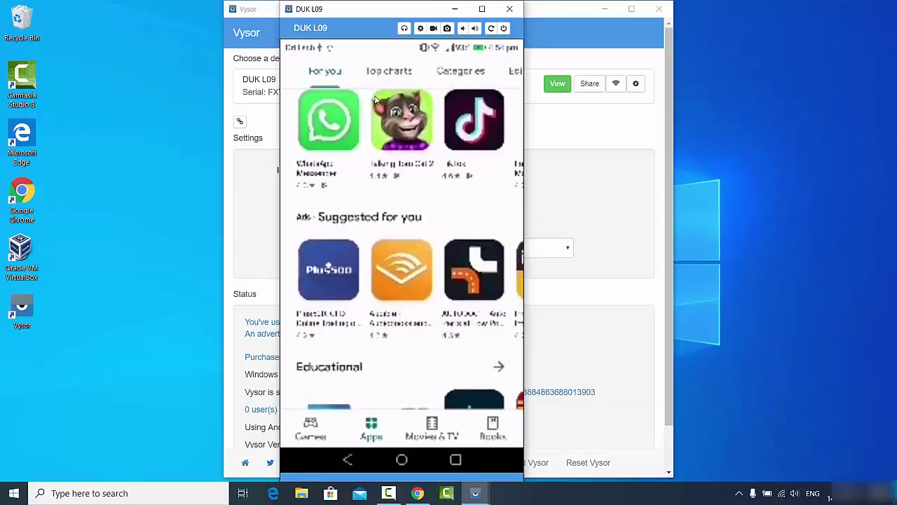
scroll(375, 100, "down", 1)
scroll(375, 100, "down", 1)
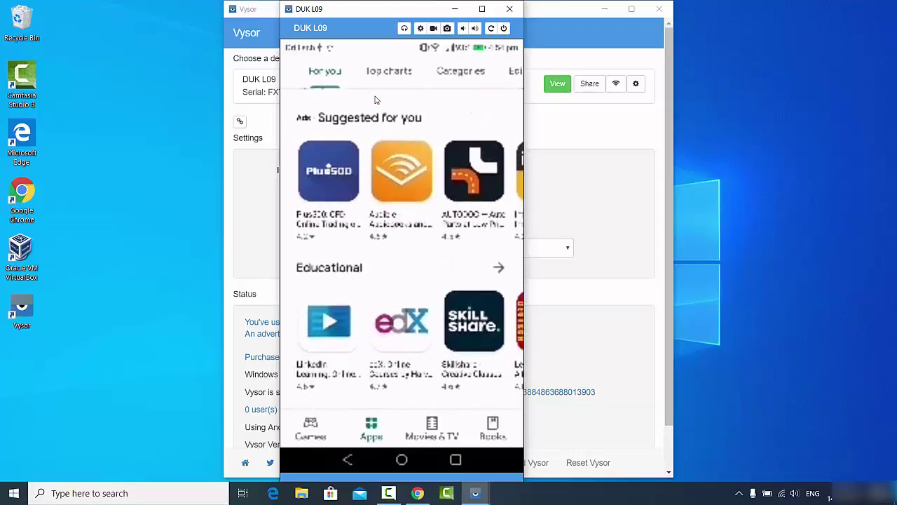
scroll(375, 100, "down", 1)
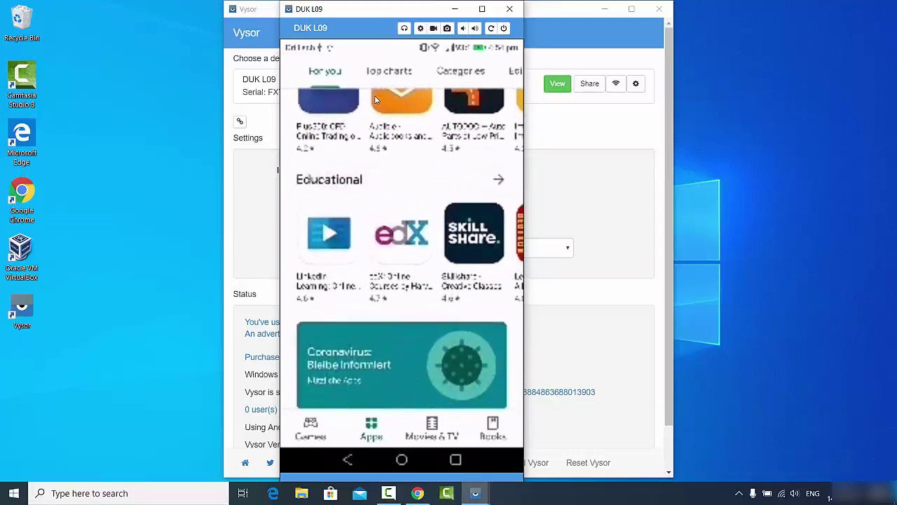
scroll(375, 100, "down", 1)
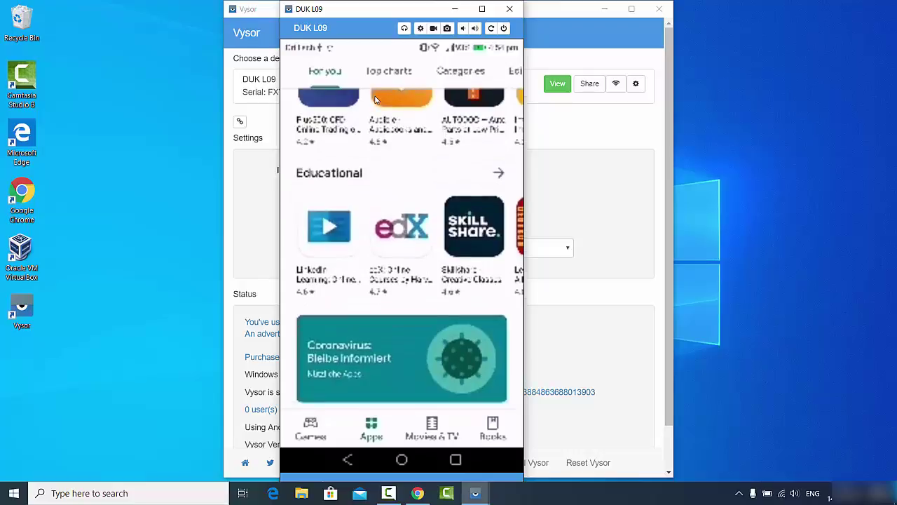
scroll(375, 100, "down", 1)
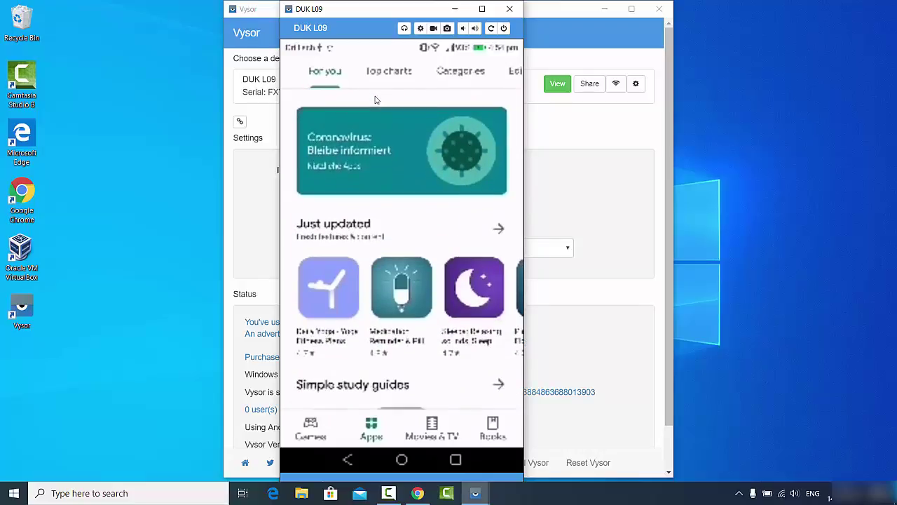
scroll(375, 101, "down", 2)
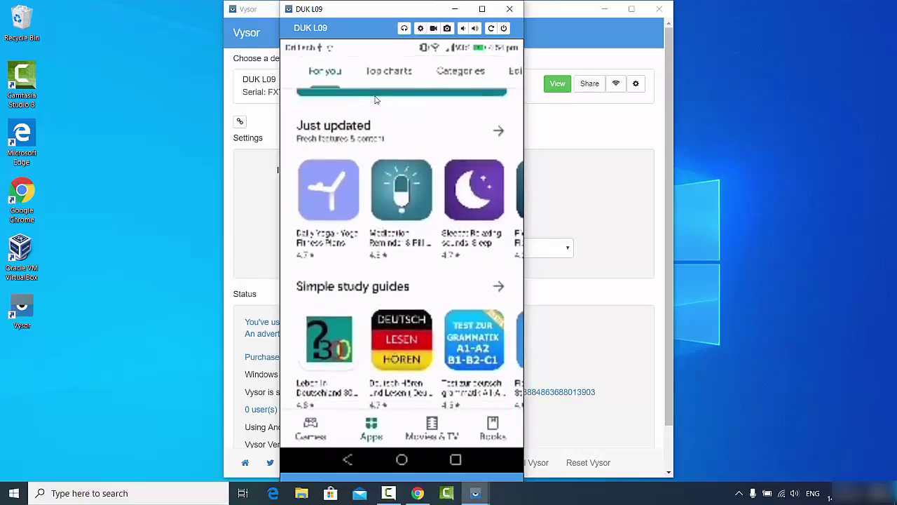
scroll(375, 100, "down", 1)
scroll(375, 100, "up", 1)
scroll(375, 100, "up", 1)
scroll(375, 100, "up", 1)
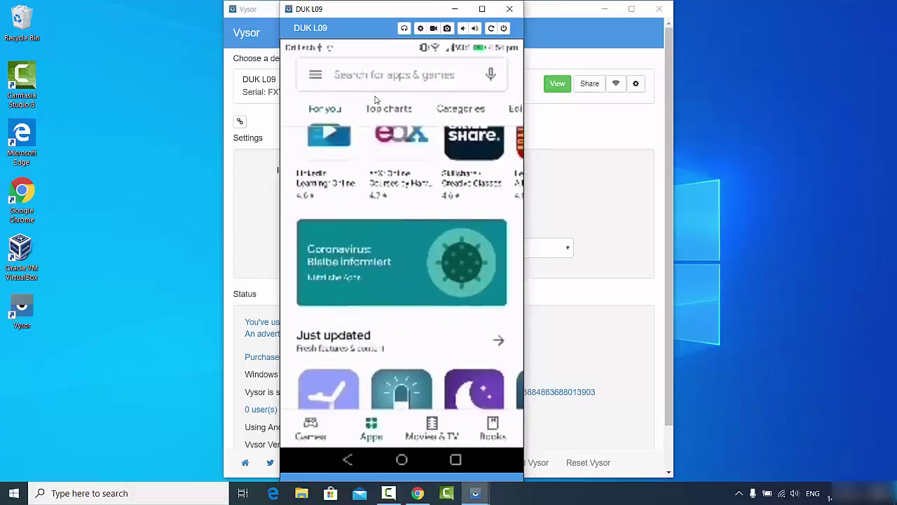
scroll(375, 100, "up", 1)
scroll(375, 100, "up", 1)
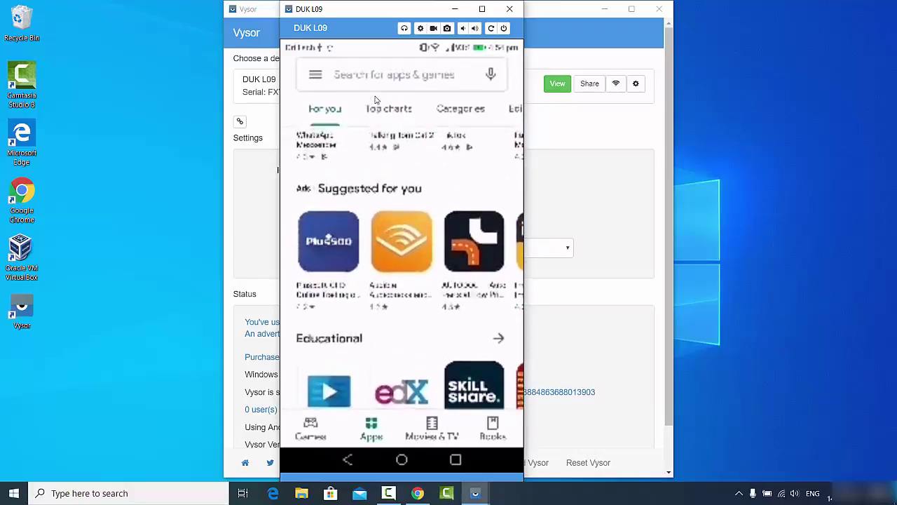
scroll(375, 101, "up", 1)
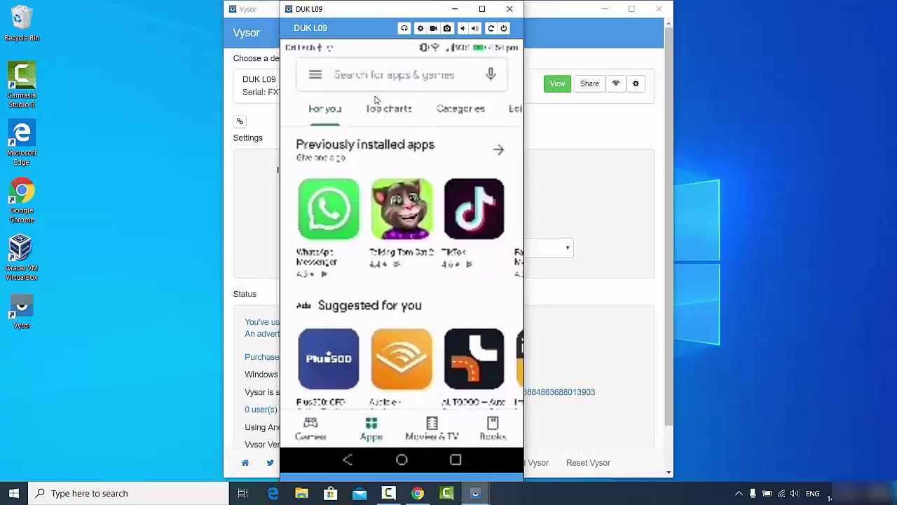
scroll(375, 100, "down", 1)
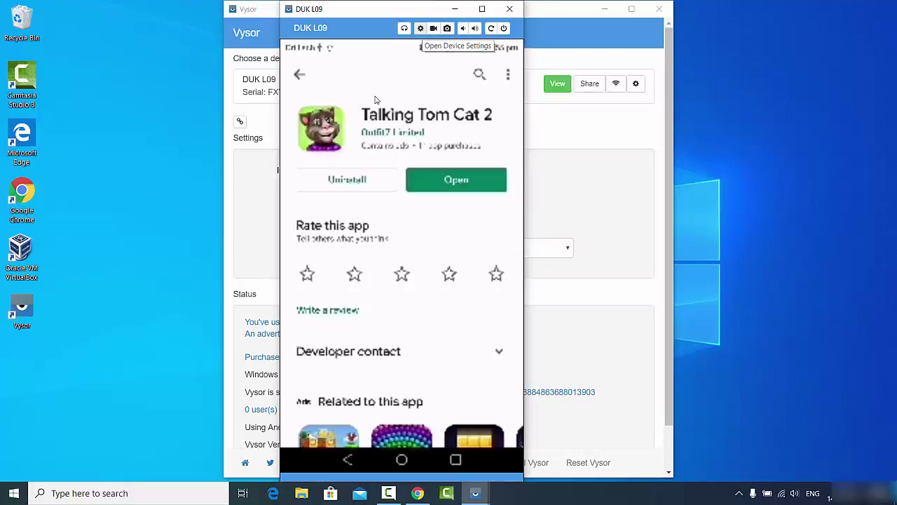
Decline the Vysor Pro Fullscreen Mode offer, leaving fullscreen off in the DUK L09 settings
key("super+Down")
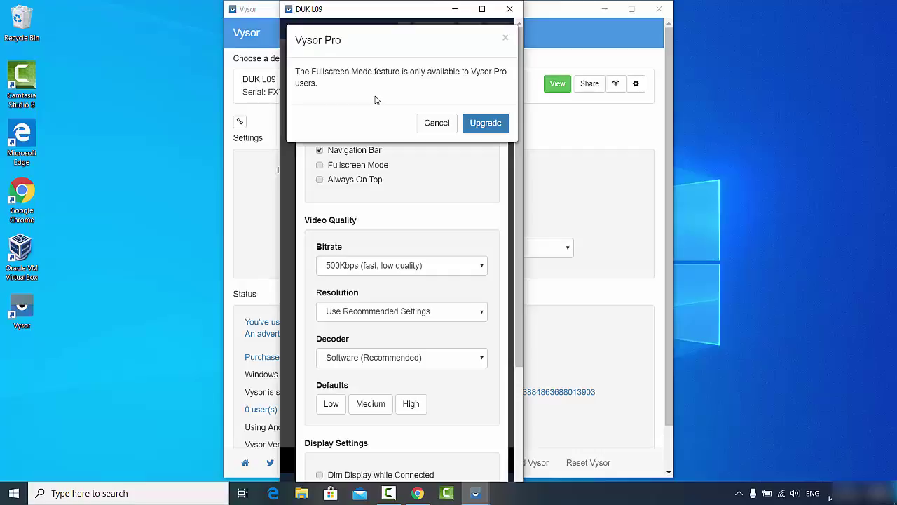
key("shift+Tab")
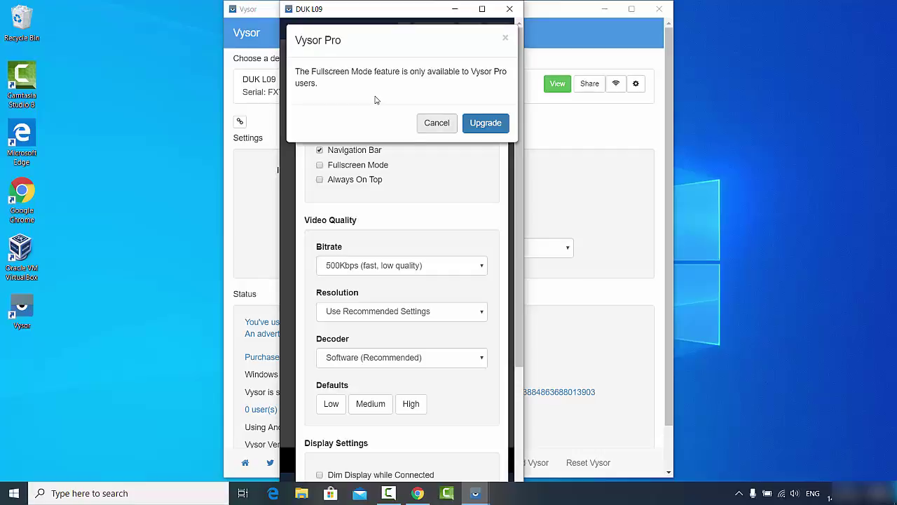
key("Return")
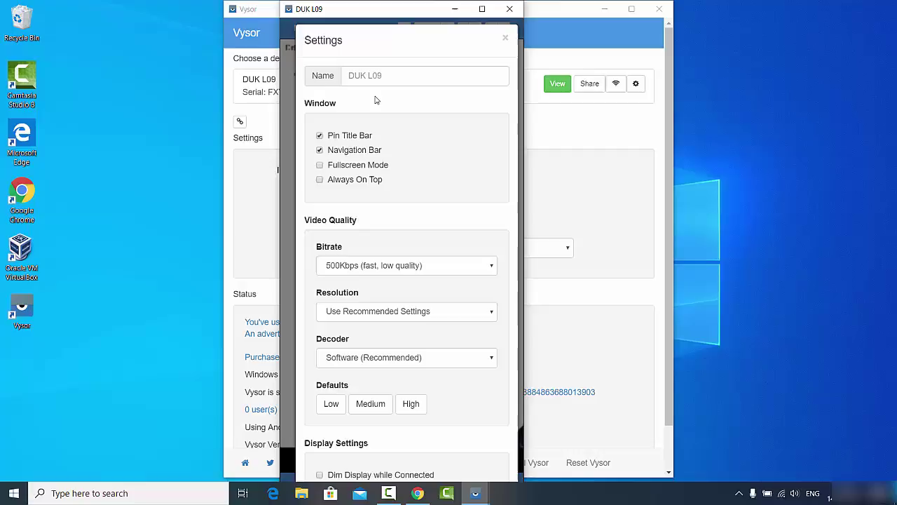
Try a 750Kbps bitrate, decline the Pro prompt so it stays 500Kbps, and close Settings
key("alt+Down")
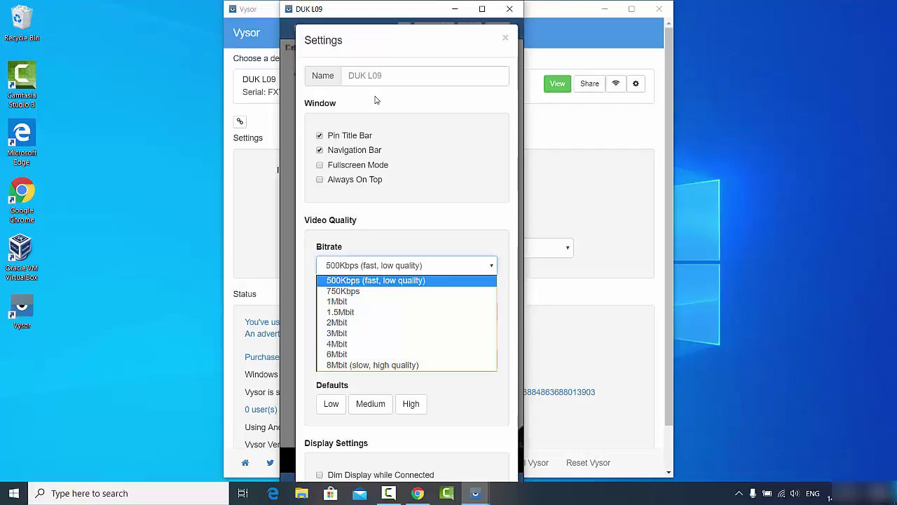
key("Down")
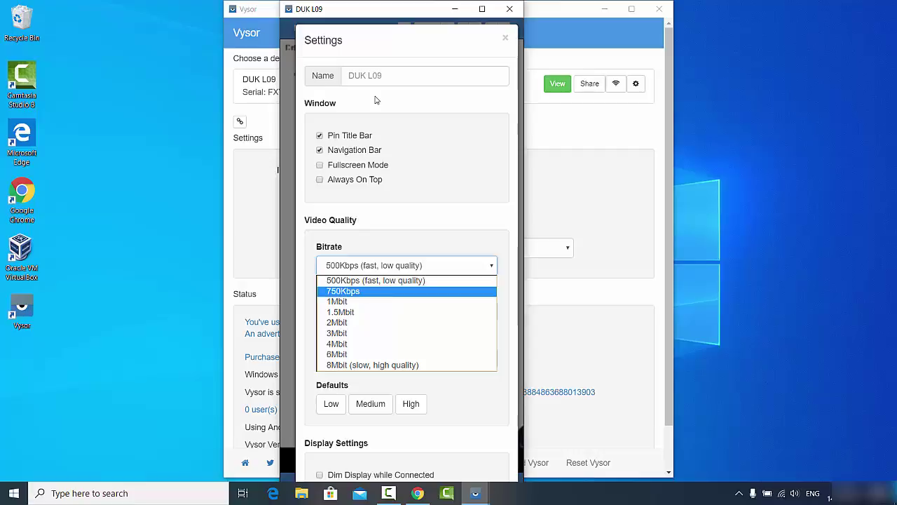
key("Return")
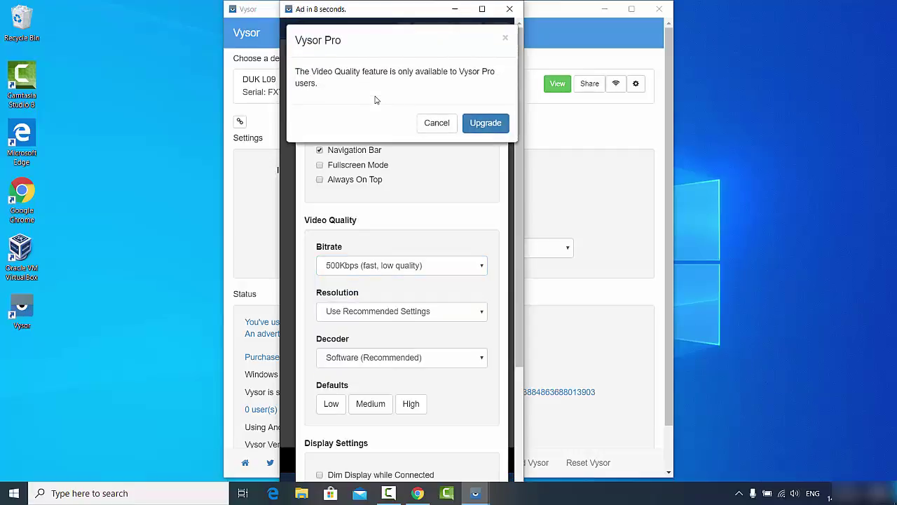
key("Tab")
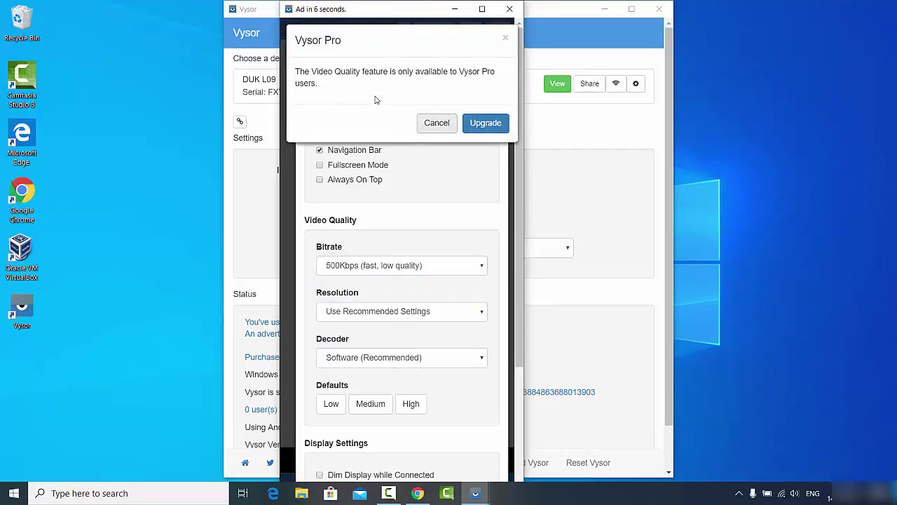
key("space")
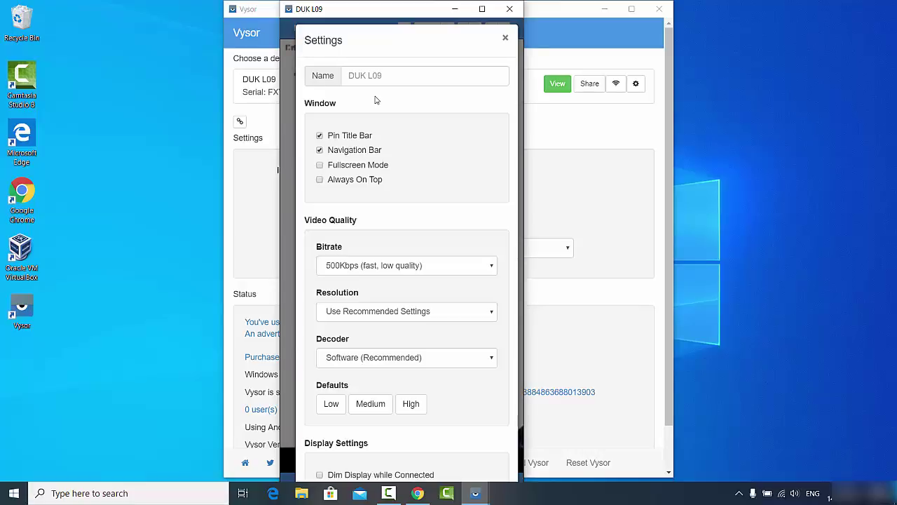
key("Escape")
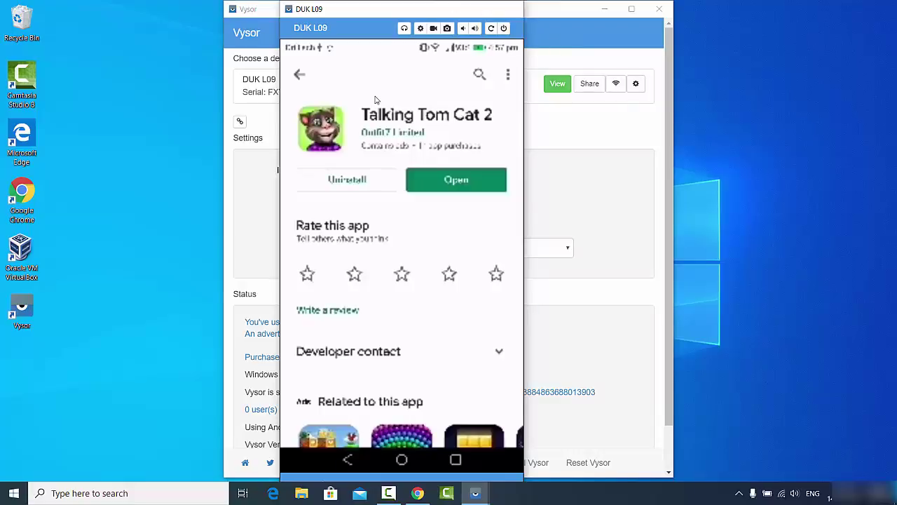
Close the DUK L09 mirror window with its X button
left_click(509, 8)
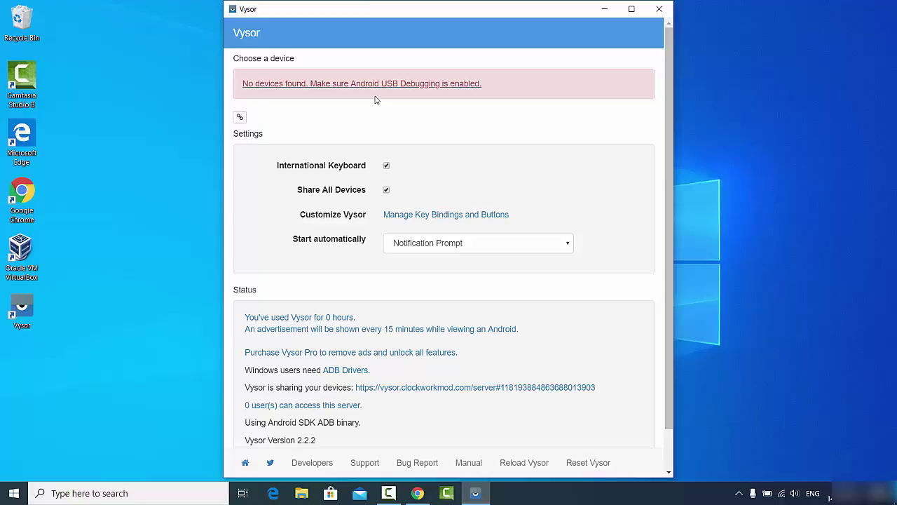
Open the 'Can't Find your Android' support page in Chrome and scroll through its troubleshooting steps
left_click(375, 98)
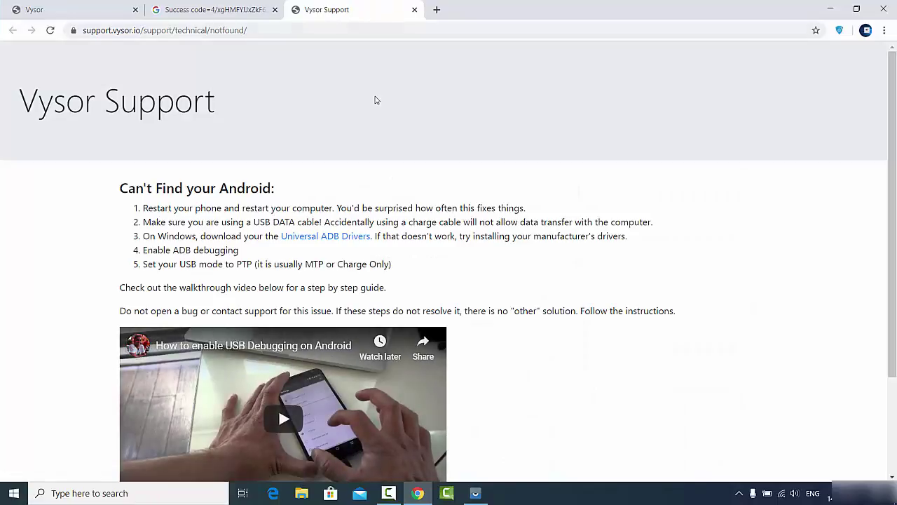
scroll(375, 100, "down", 2)
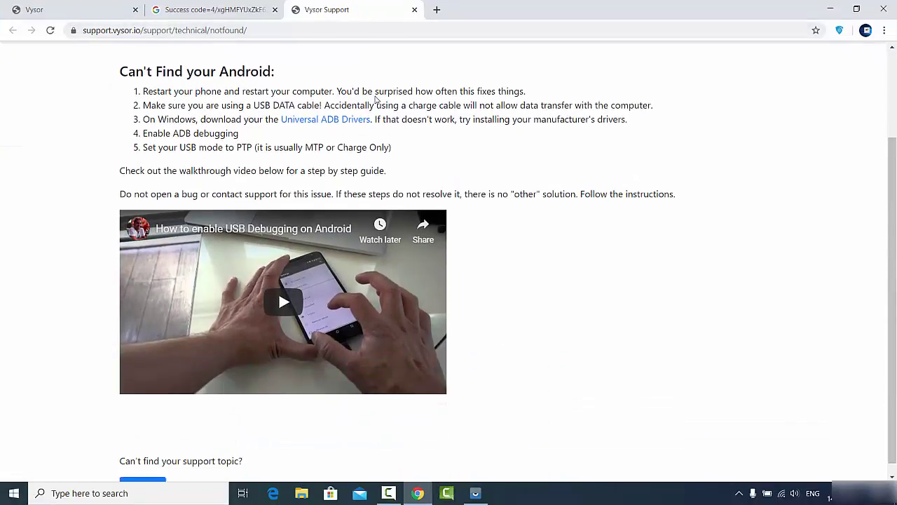